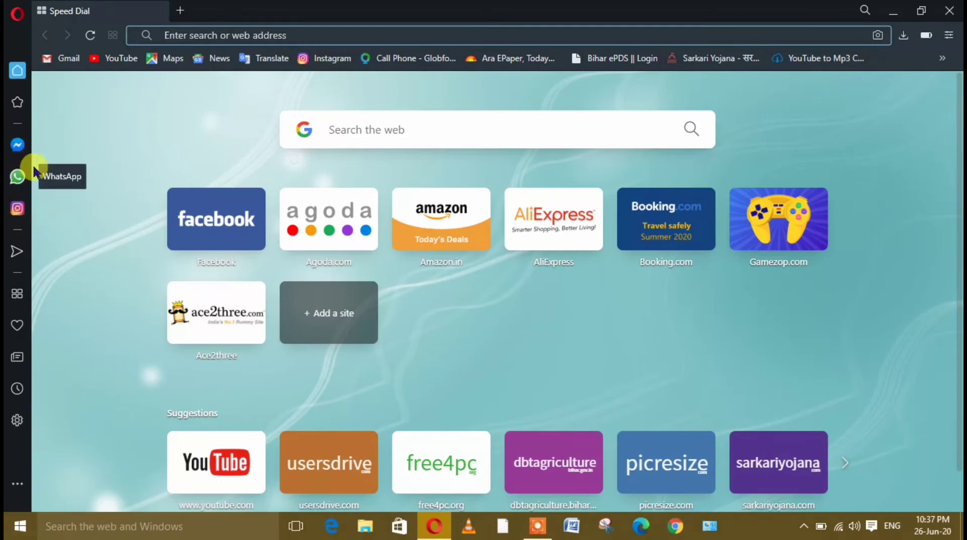
Open WhatsApp in the Opera browser and link the account through WhatsApp Web in the phone's WhatsApp app
left_click(19, 180)
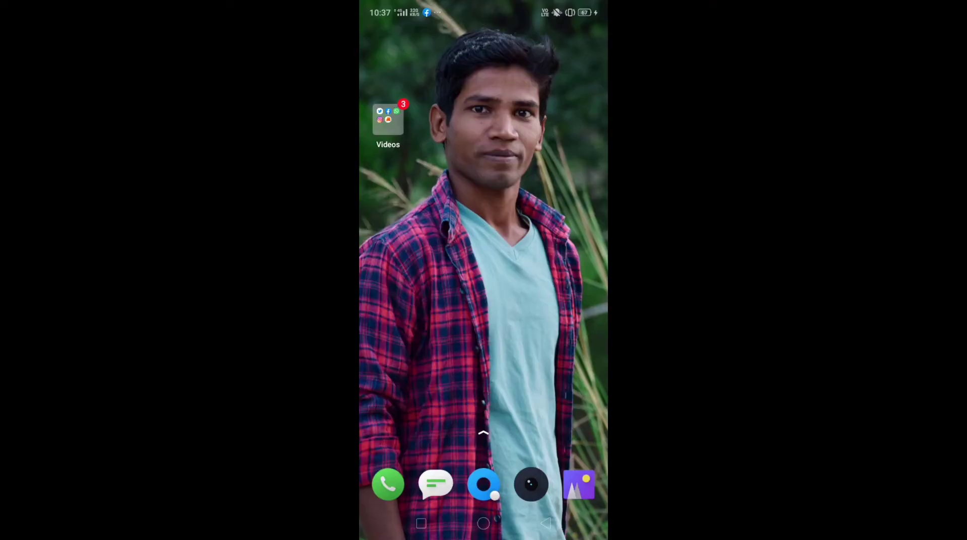
left_click(388, 120)
left_click(539, 156)
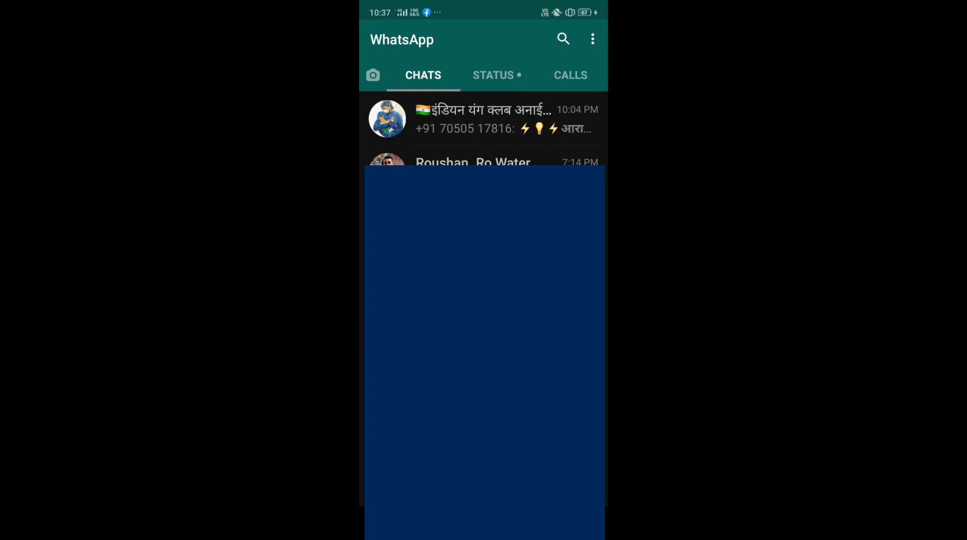
left_click(592, 39)
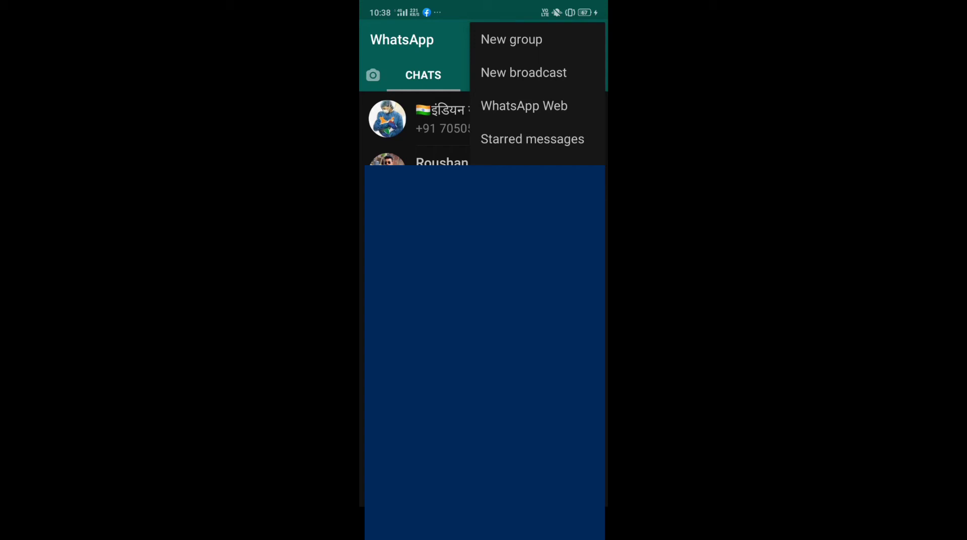
left_click(524, 105)
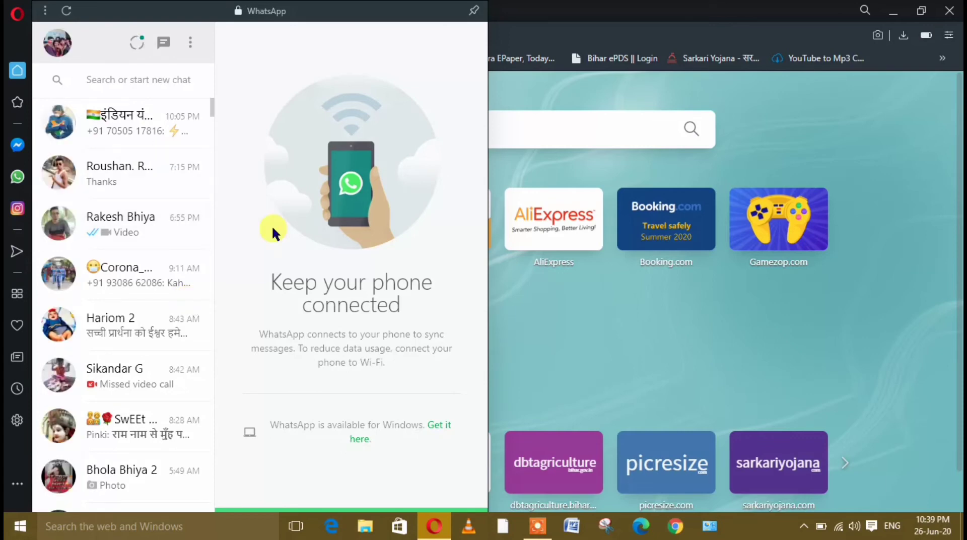
View the contacts' status updates, close them, and open the third chat in the chat list
left_click(138, 47)
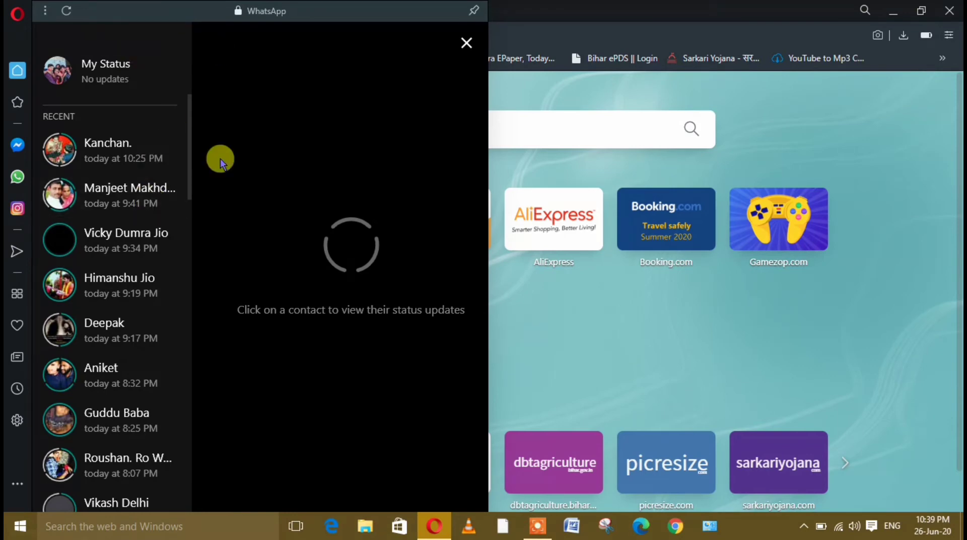
left_click(463, 44)
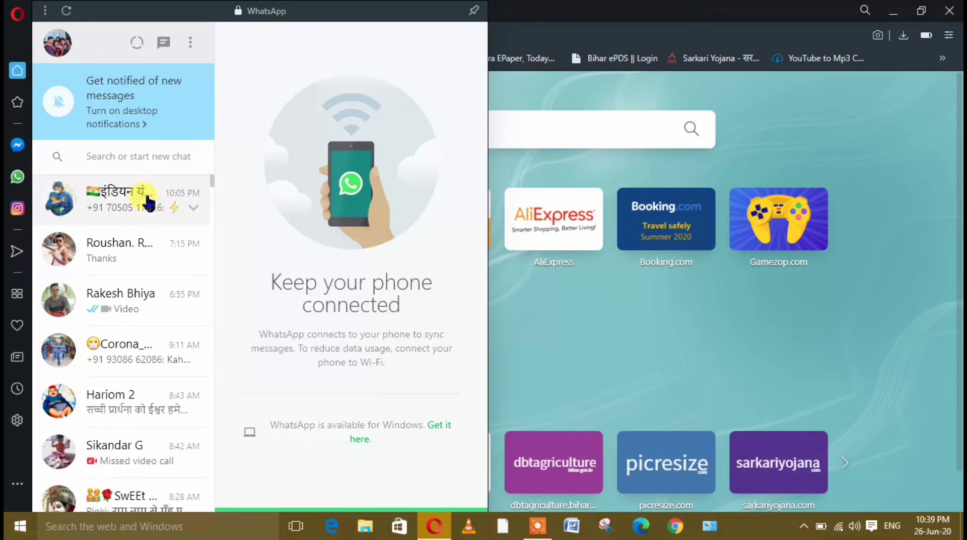
left_click(113, 305)
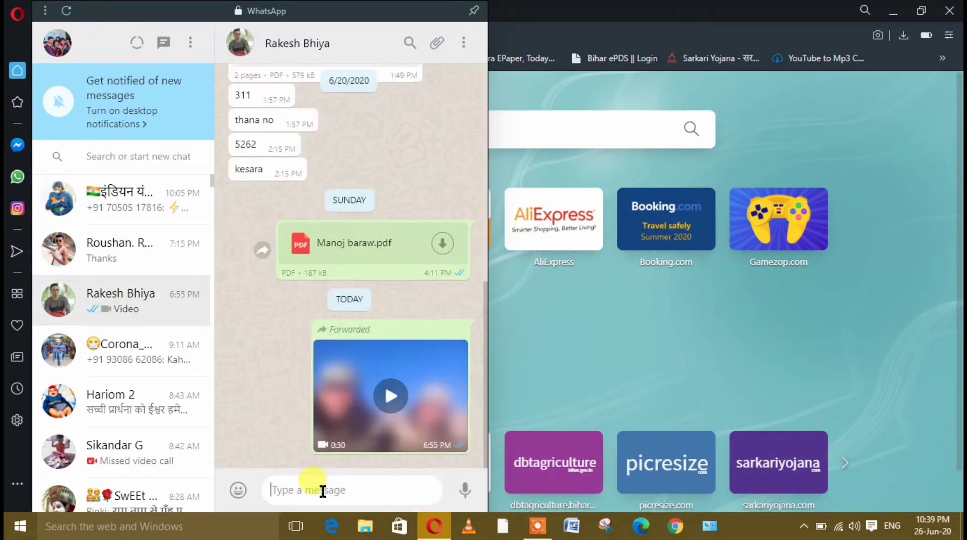
Draft the message "gjfgjyuu" in the open chat and clear it without sending
type("gjfgjyuu")
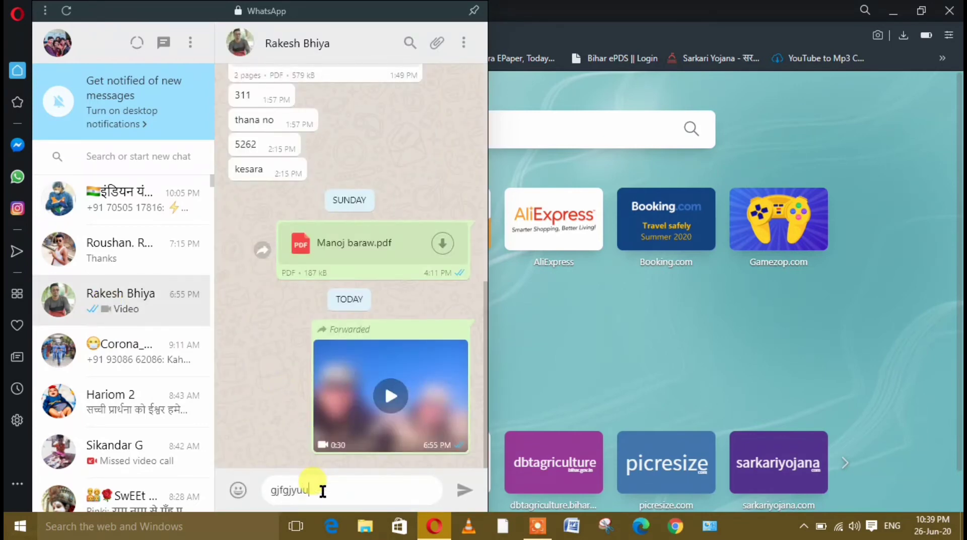
key("BackSpace")
key("BackSpace")
key("BackSpace")
key("BackSpace")
key("BackSpace")
key("BackSpace")
key("BackSpace")
key("BackSpace")
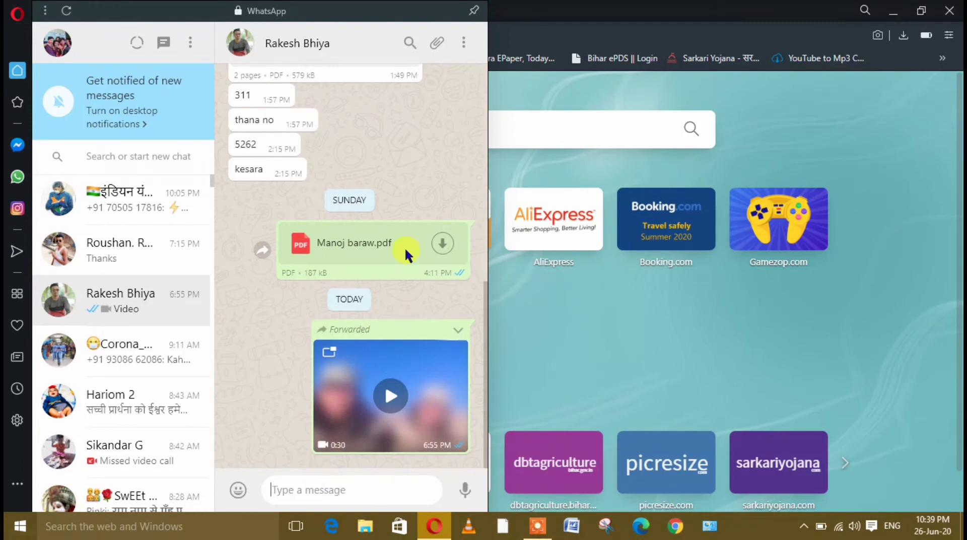
View the attachment options of the open chat and search the chat list for "h"
left_click(438, 46)
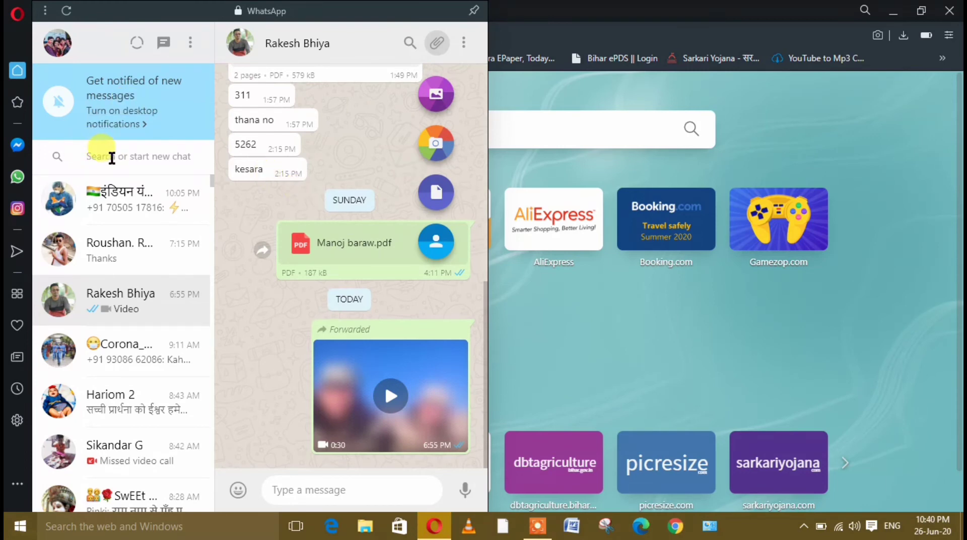
key("Escape")
left_click(112, 158)
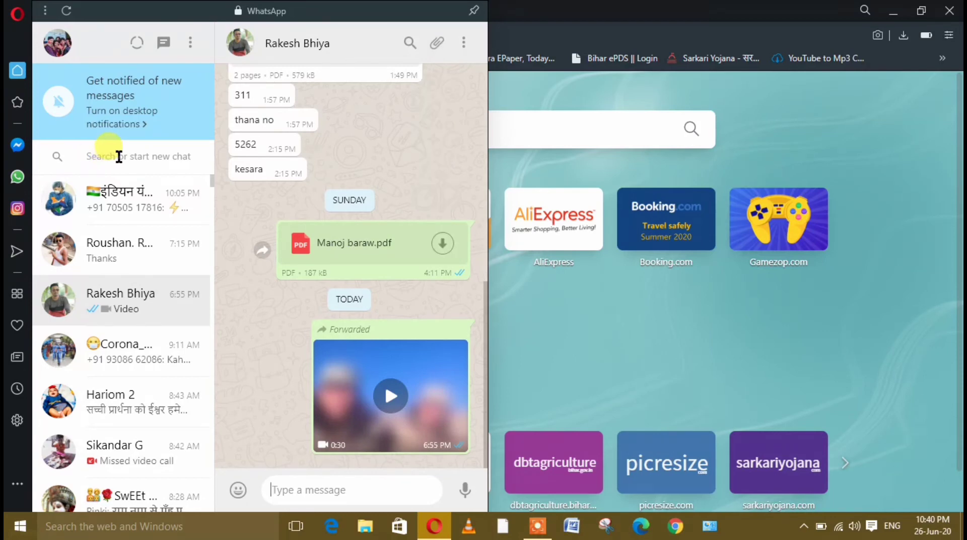
type("h")
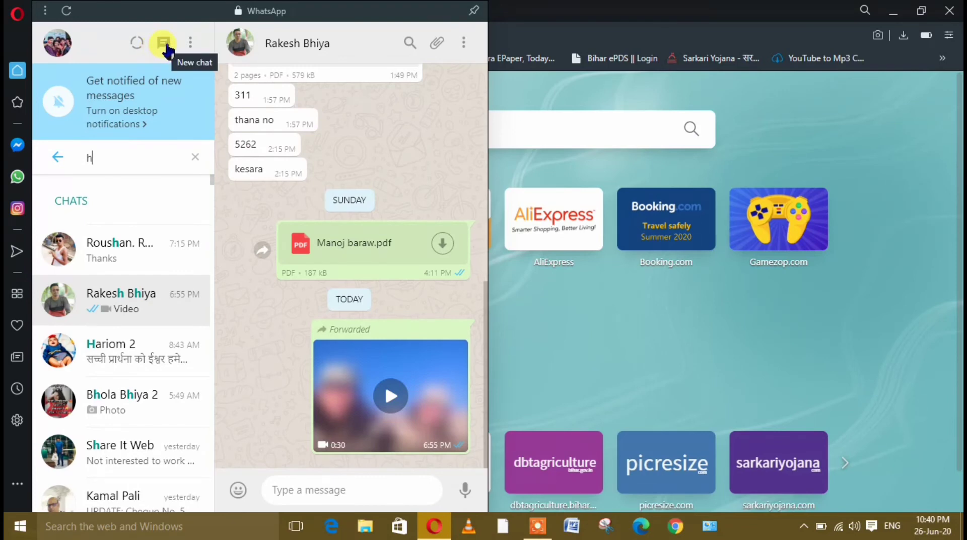
View the account options, including the one for logging out, and download the PDF sent in the open chat
left_click(191, 46)
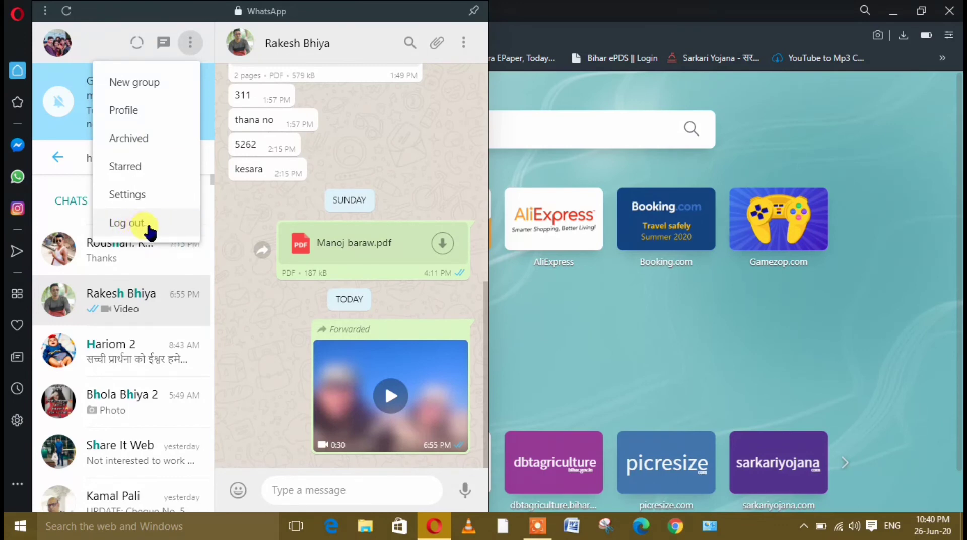
left_click(191, 44)
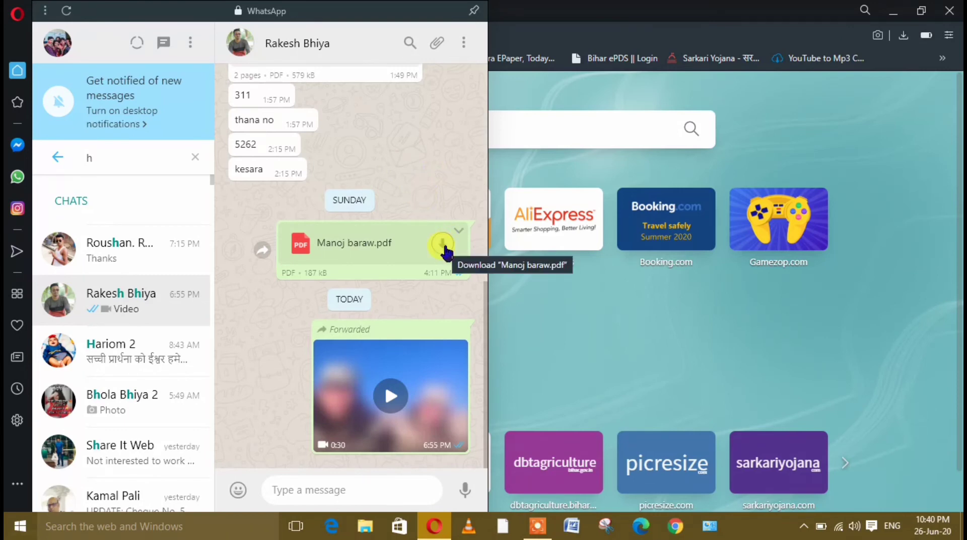
left_click(442, 246)
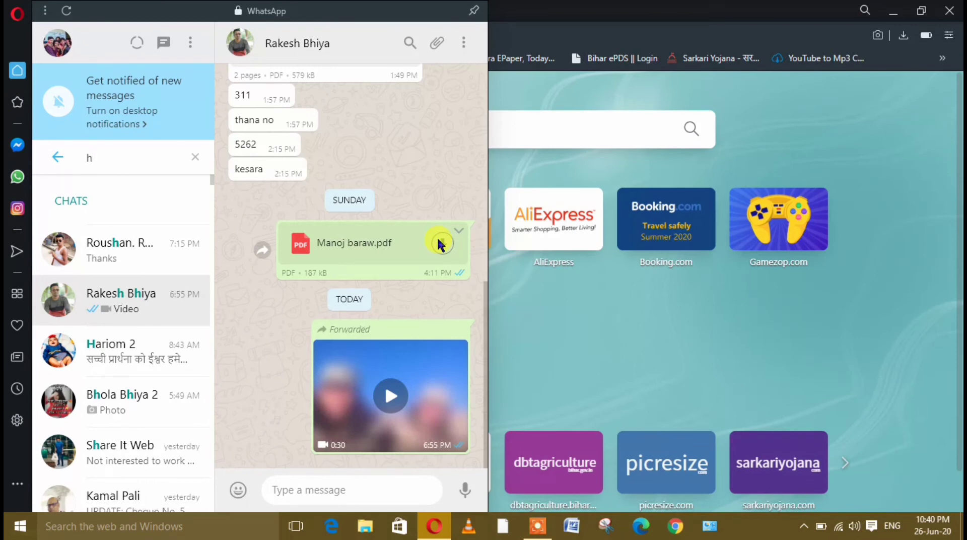
Start a reply with the text "hbj" to the received message "kesara" and cancel the quoted reply
left_click(297, 171)
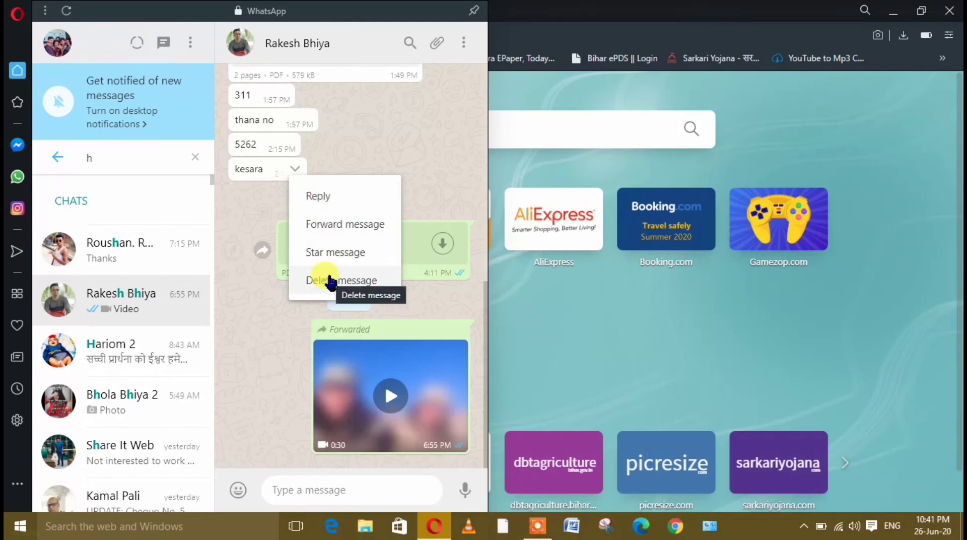
left_click(332, 199)
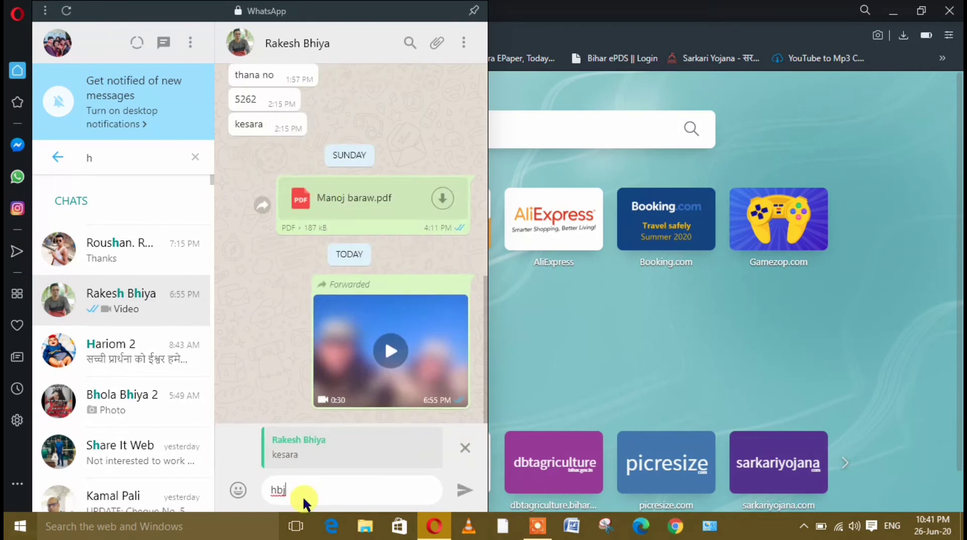
left_click(465, 448)
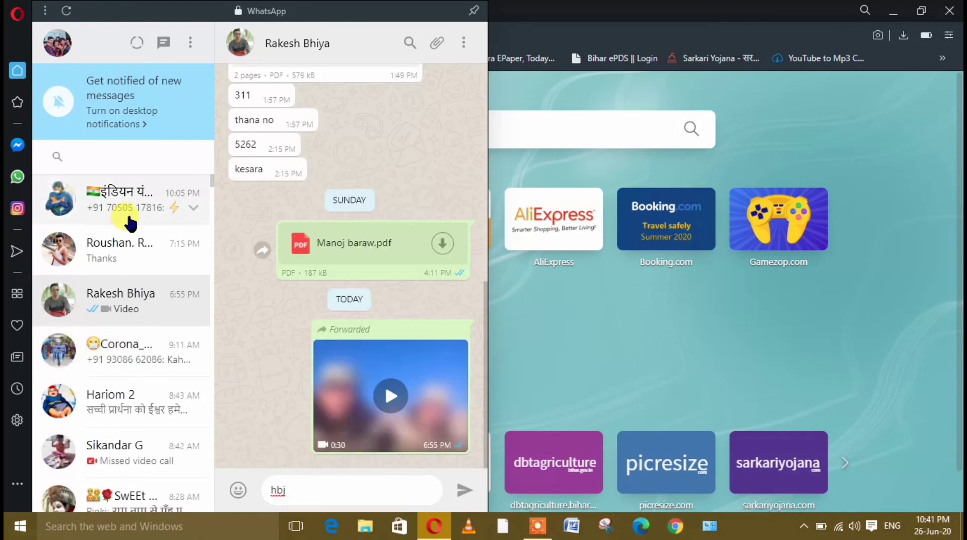
Look at the coronavirus news group chat and switch to the second chat in the chat list
left_click(124, 344)
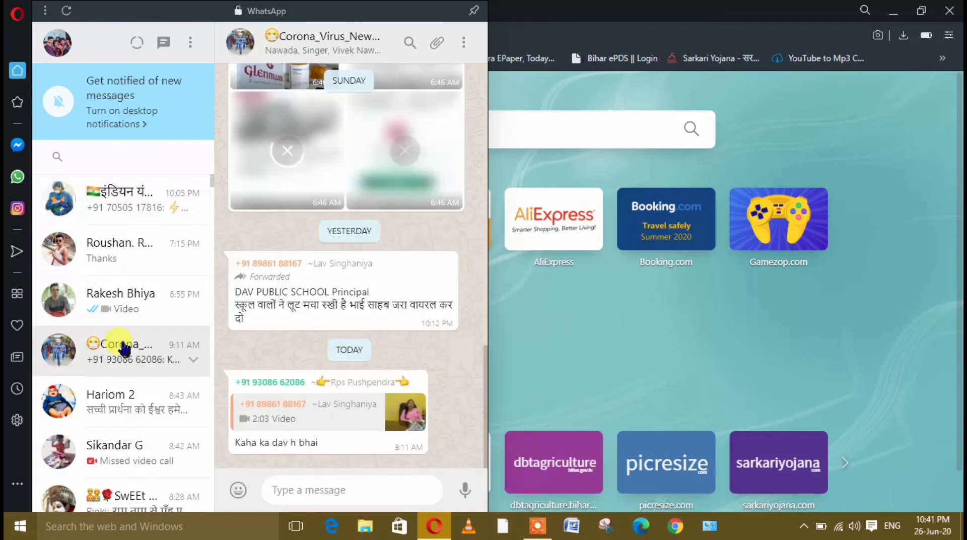
left_click(130, 250)
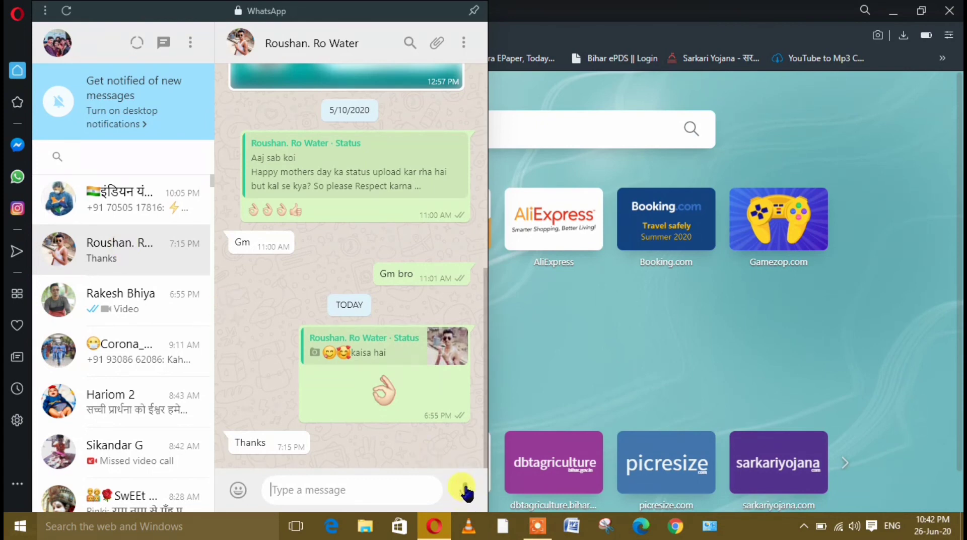
View the emoji choices for a message and close WhatsApp to return to the browser's start page
left_click(240, 491)
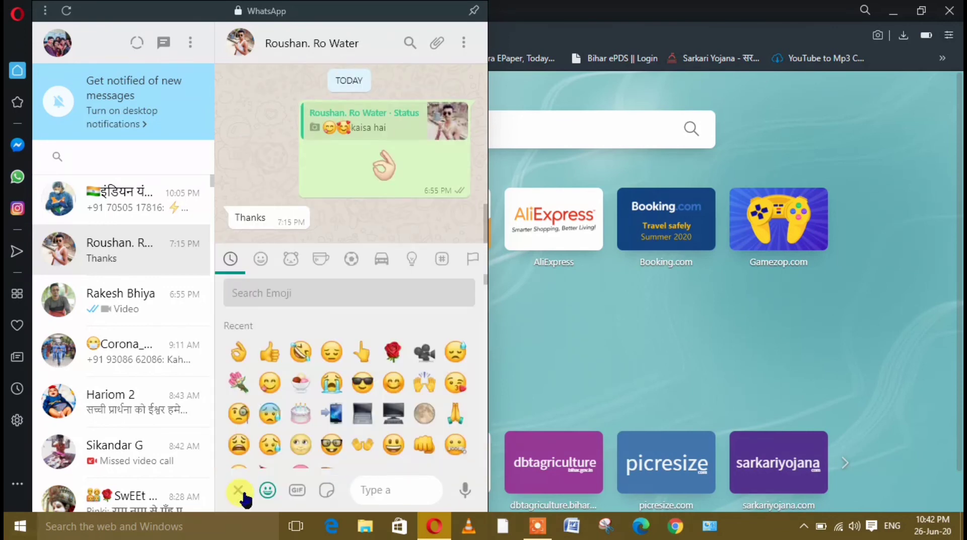
left_click(240, 490)
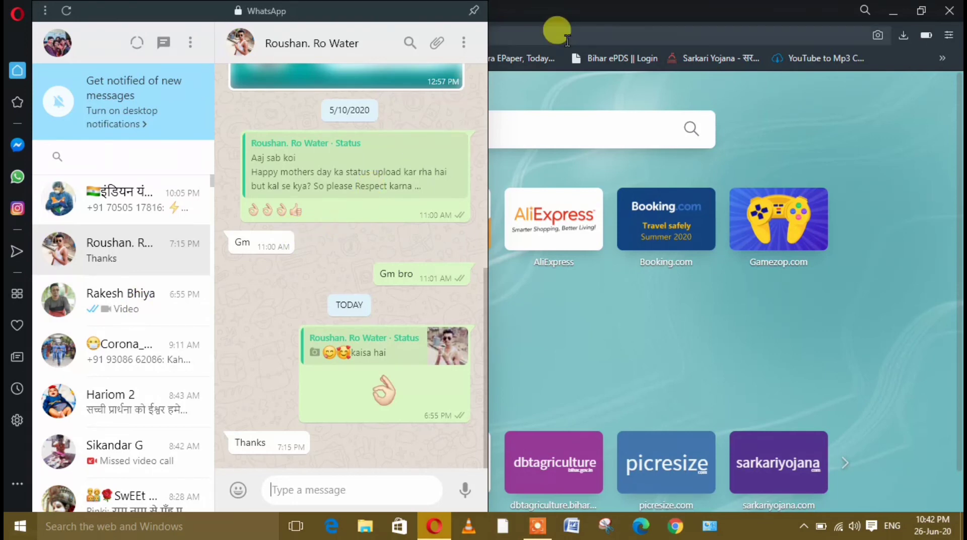
left_click(600, 86)
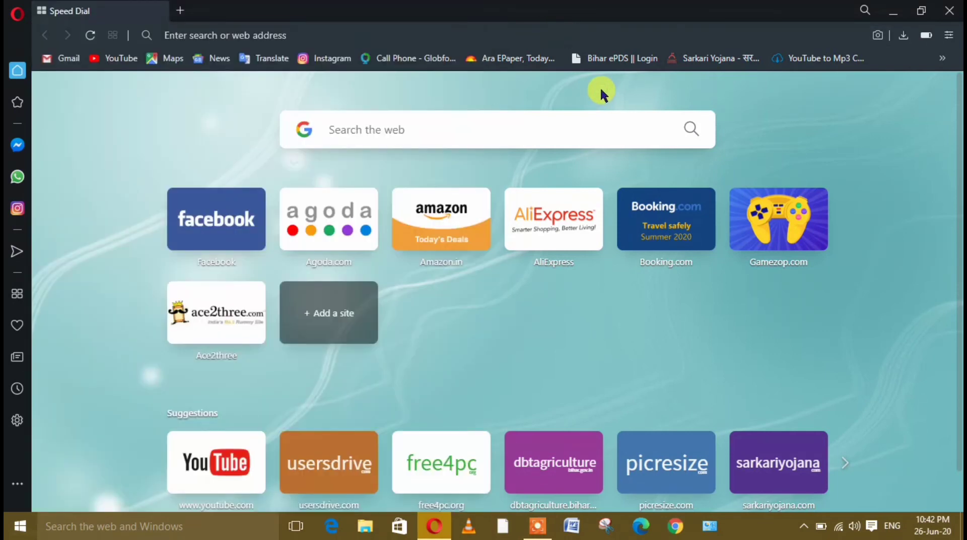